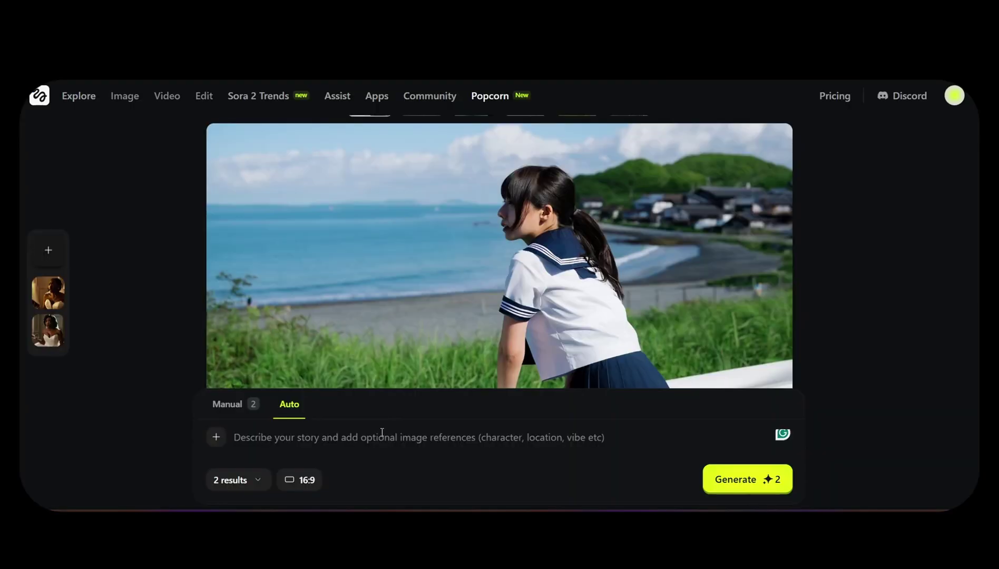
# Step: Paste the shocked-bride base prompt and generate the images at 16:9
pyautogui.rightClick(254, 438)
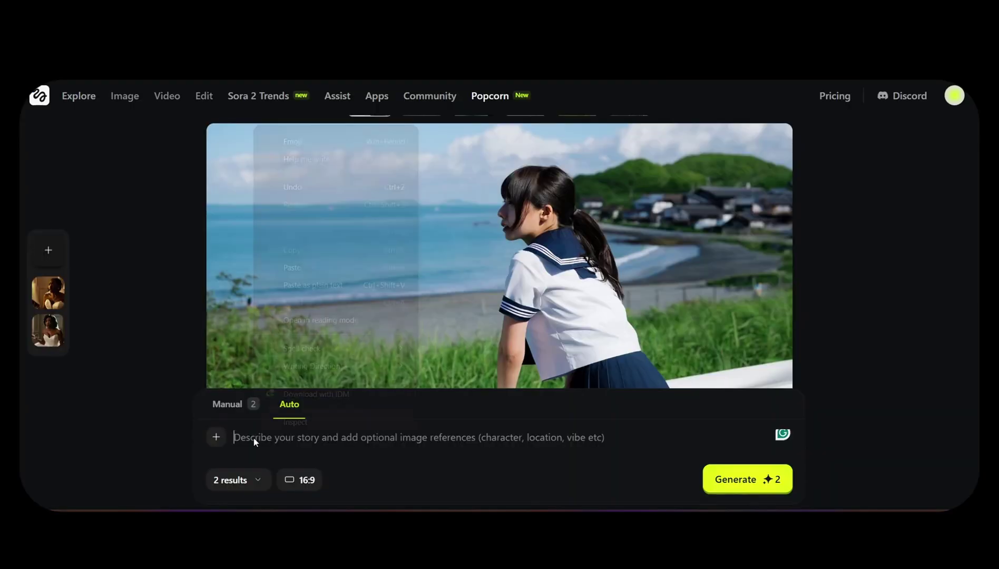
pyautogui.click(325, 270)
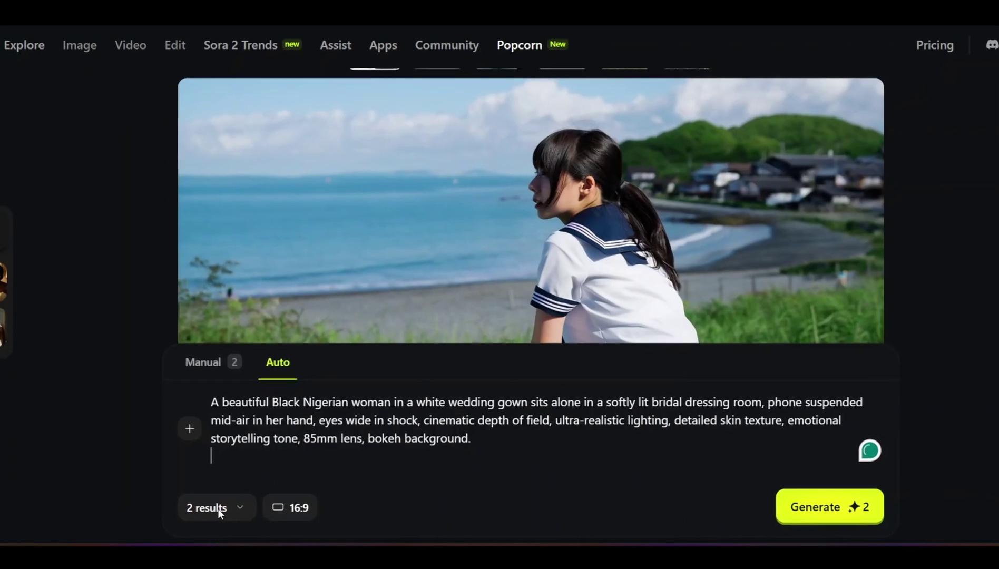
pyautogui.click(310, 503)
pyautogui.click(342, 456)
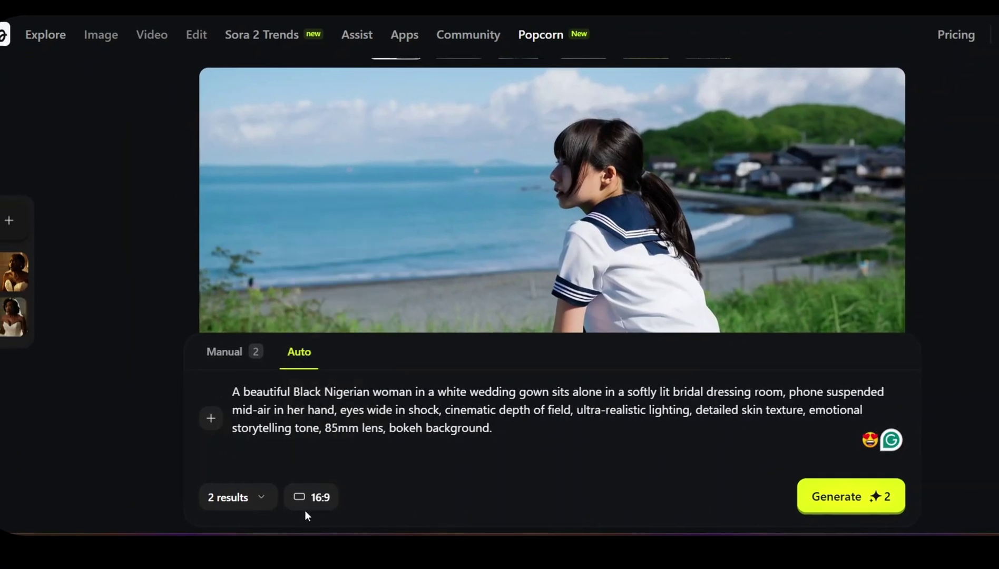
pyautogui.click(876, 502)
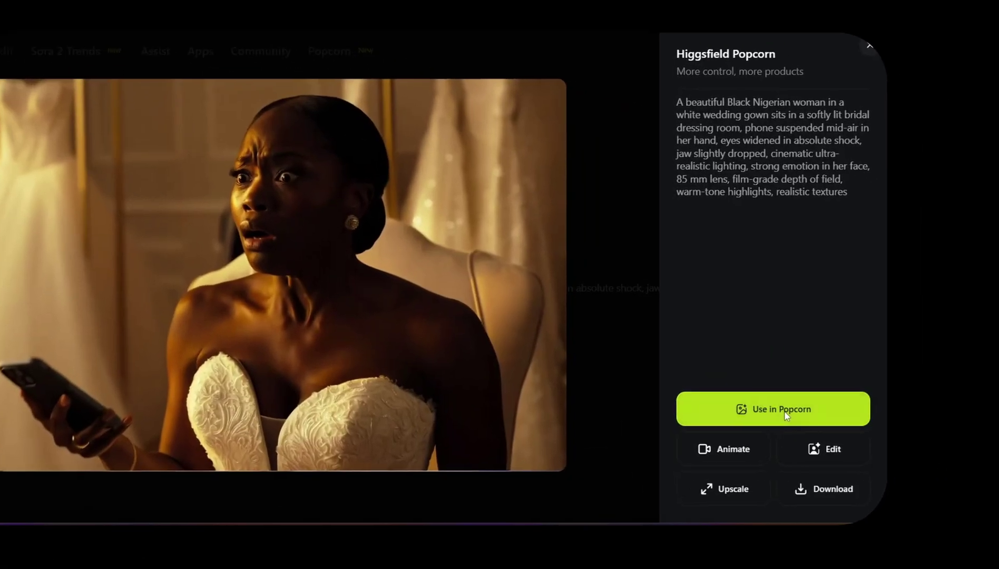
# Step: Load the shocked bride image into Popcorn's Auto story mode and select the story prompt
pyautogui.click(889, 413)
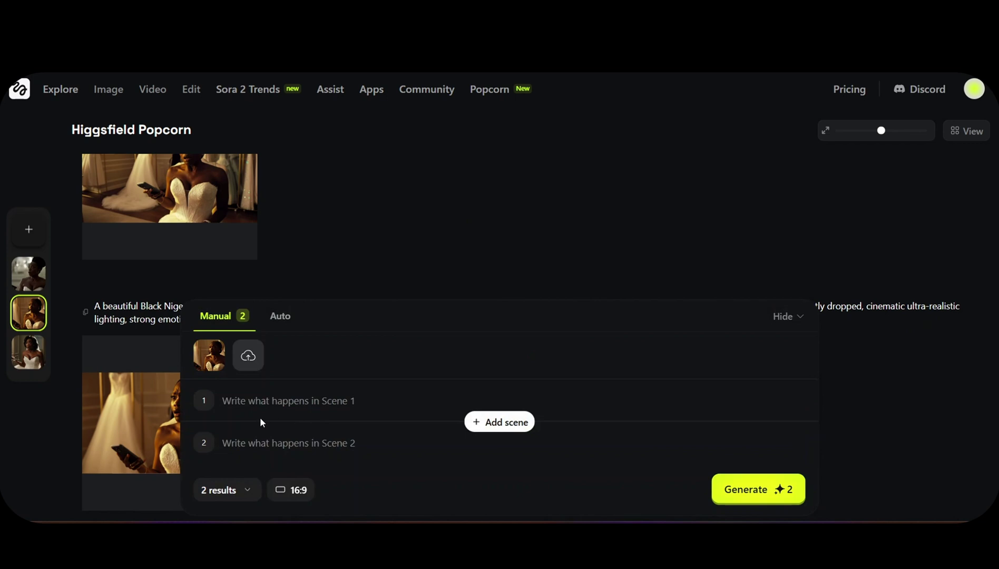
pyautogui.click(279, 315)
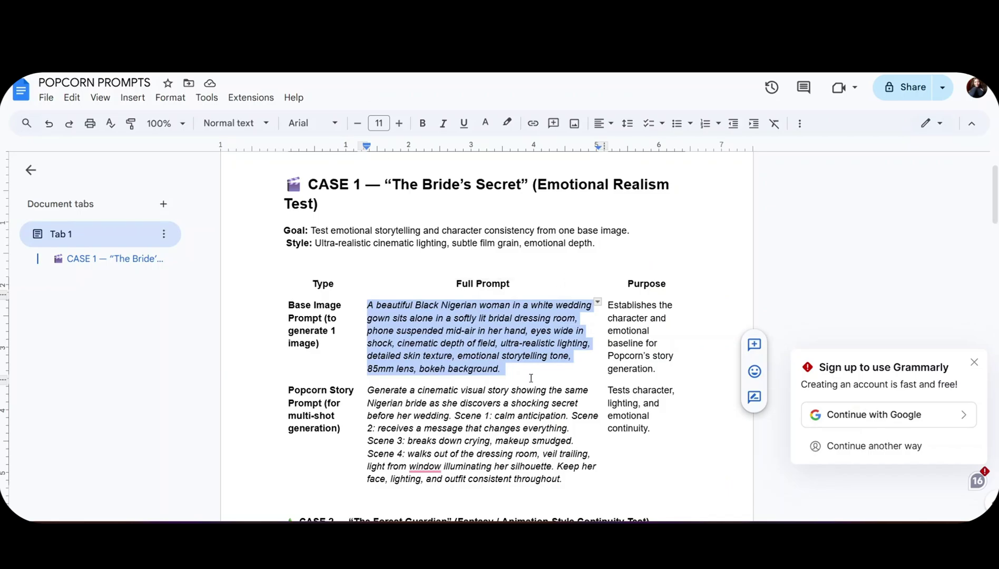
pyautogui.moveTo(531, 381); pyautogui.dragTo(596, 477)
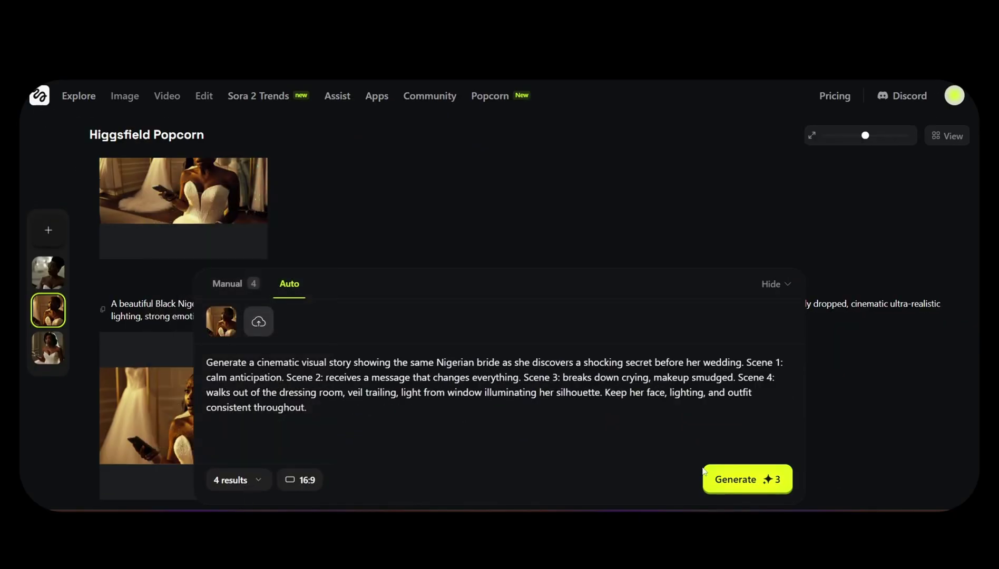
# Step: Generate the four-scene Nigerian bride story with 4 results
pyautogui.click(744, 478)
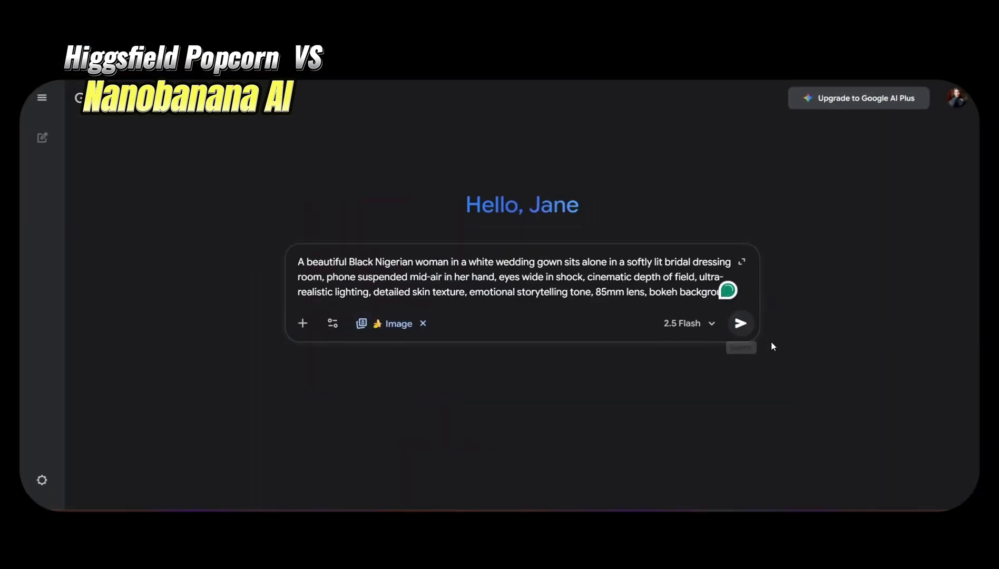
# Step: Send the bride base prompt to Gemini as an image request and review the result
pyautogui.click(740, 322)
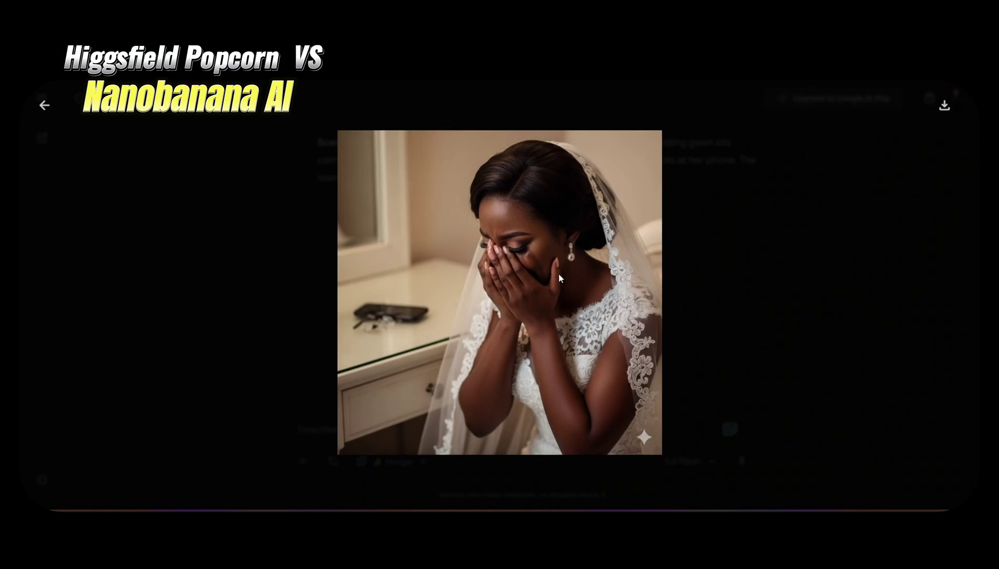
pyautogui.click(755, 270)
pyautogui.scroll(2, 686, 308)
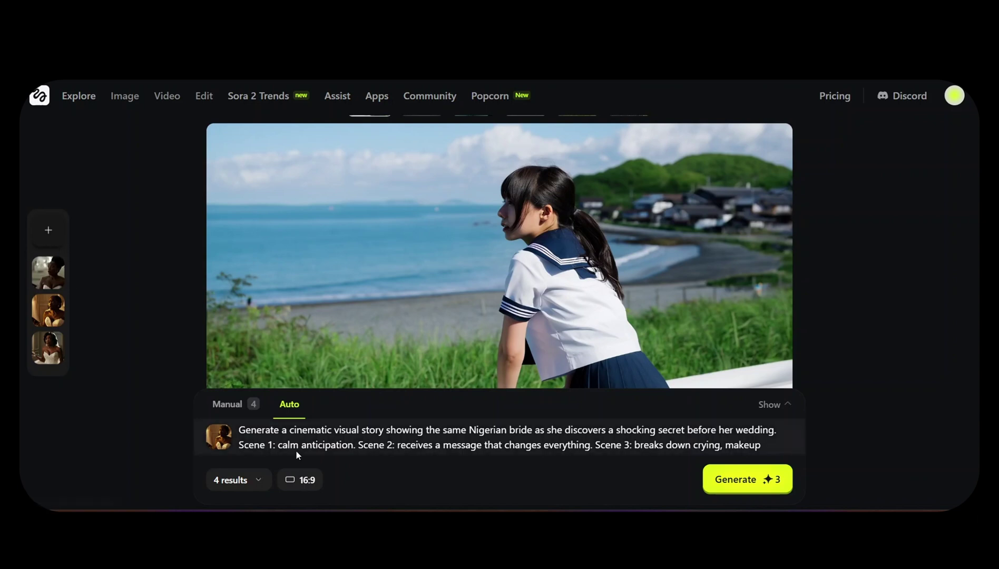
# Step: Expand the collapsed Auto prompt row to reveal the full bride story prompt and reference image
pyautogui.click(731, 440)
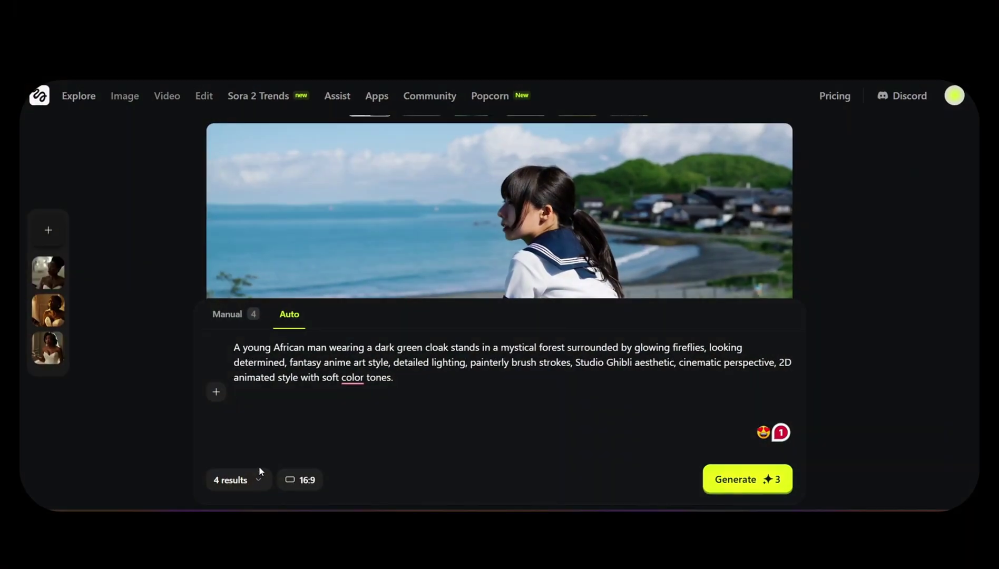
# Step: Set the forest guardian prompt to 2 outputs and generate the Ghibli-style anime images
pyautogui.click(254, 480)
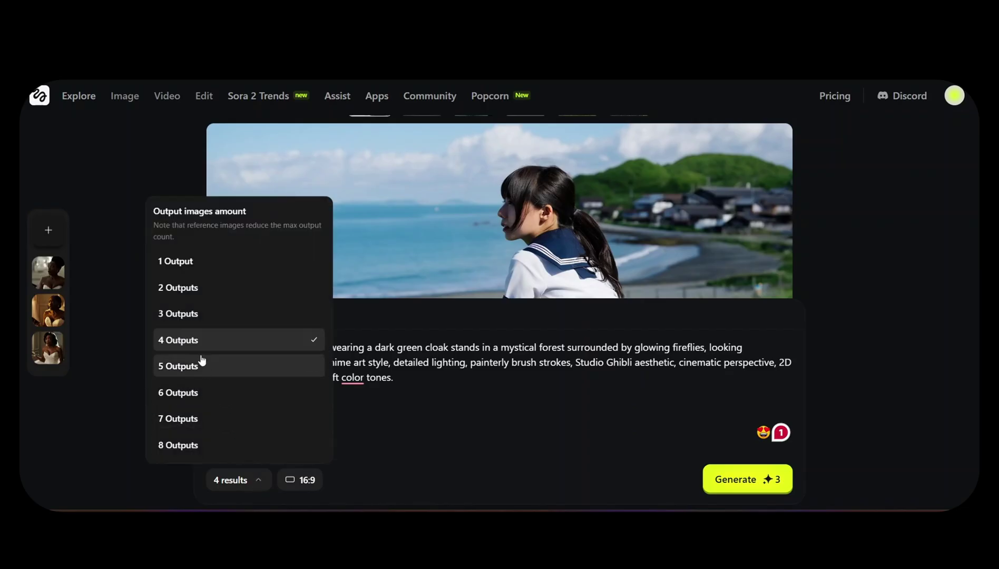
pyautogui.click(203, 289)
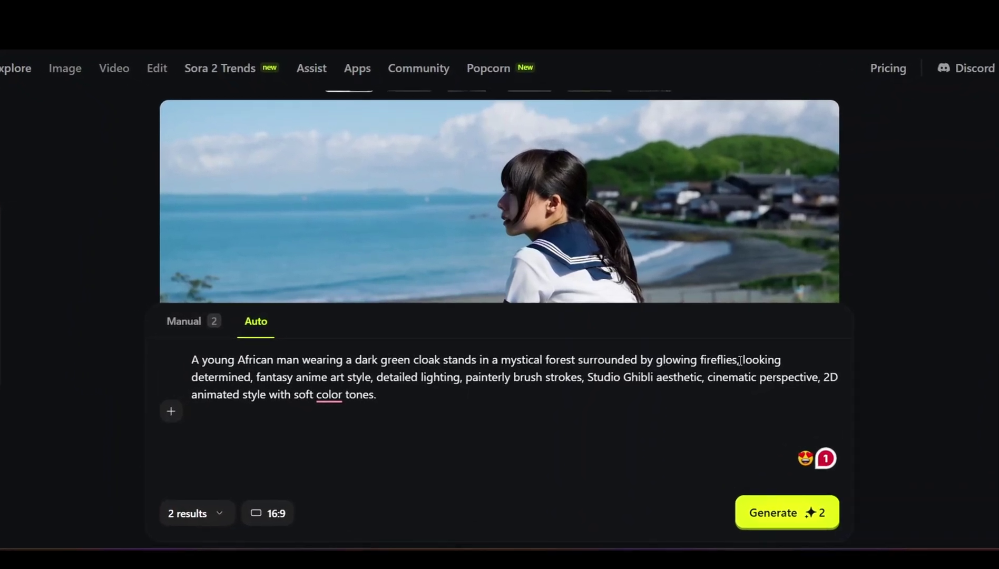
pyautogui.moveTo(773, 377); pyautogui.dragTo(829, 377)
pyautogui.click(743, 481)
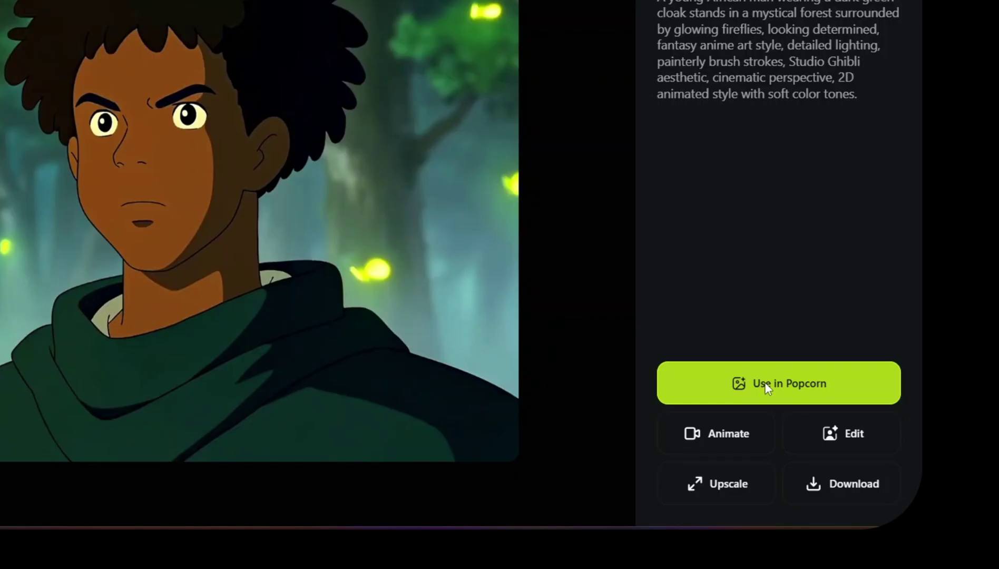
# Step: Make the close-up guardian portrait the Popcorn reference and copy the seven-frame storyboard prompt from Google Docs
pyautogui.click(765, 383)
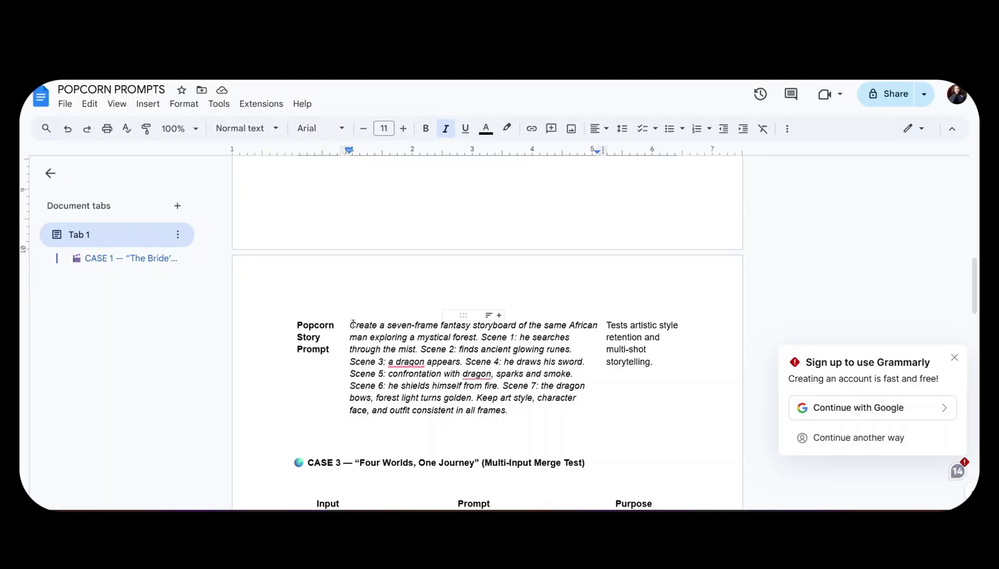
pyautogui.moveTo(353, 325); pyautogui.dragTo(561, 412)
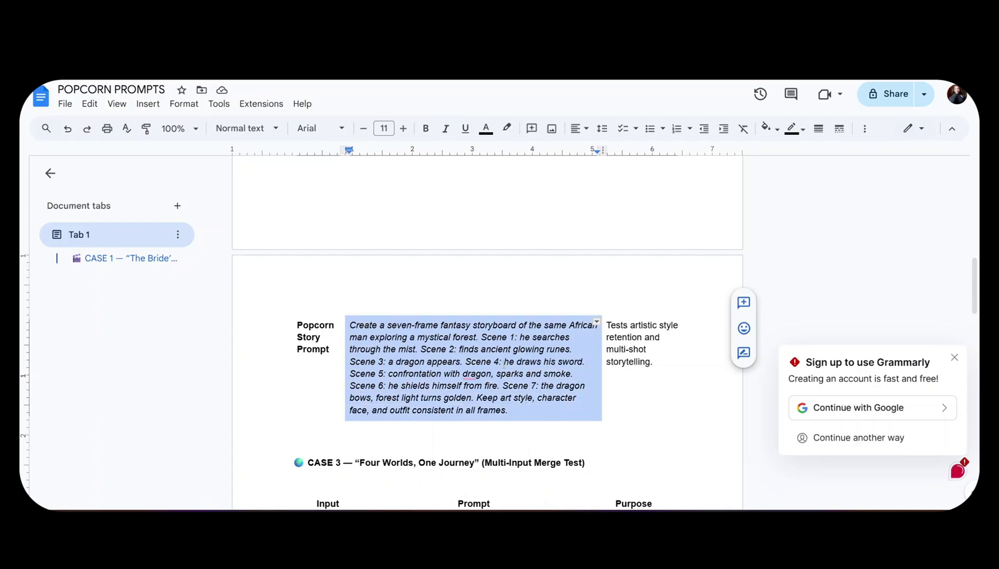
pyautogui.rightClick(504, 364)
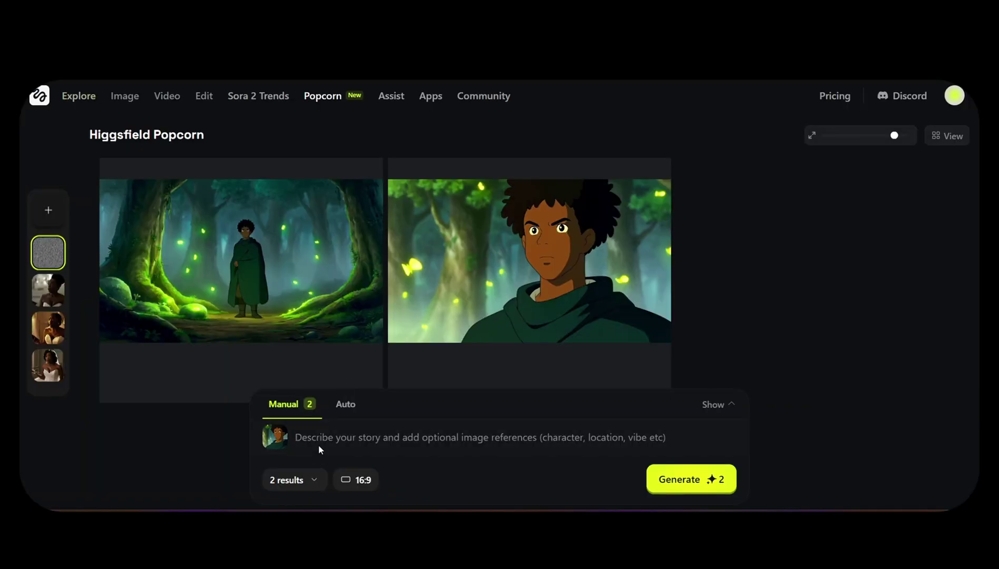
# Step: Set the Manual scene editor to 7 outputs and generate the seven-scene guardian storyboard
pyautogui.click(318, 440)
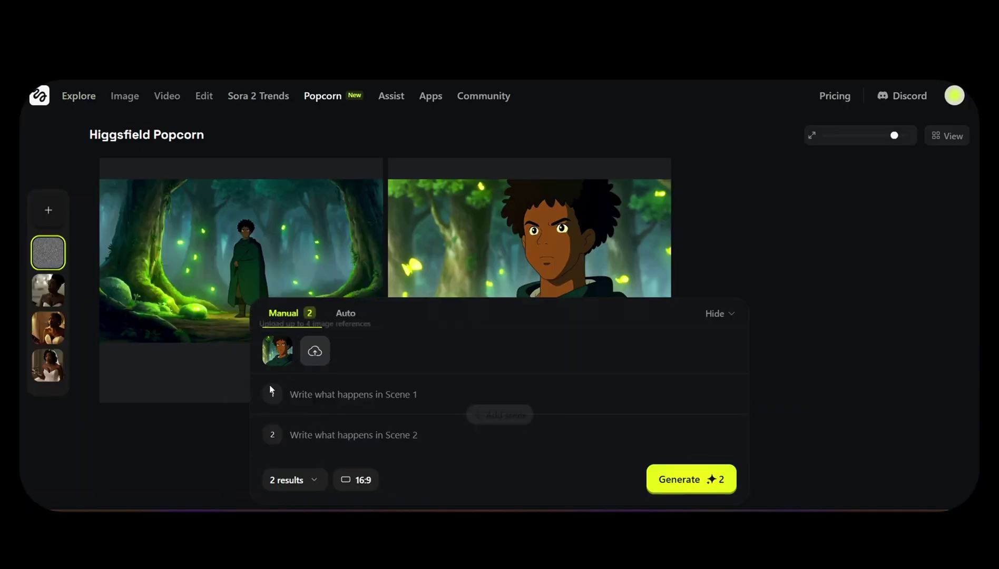
pyautogui.moveTo(283, 348)
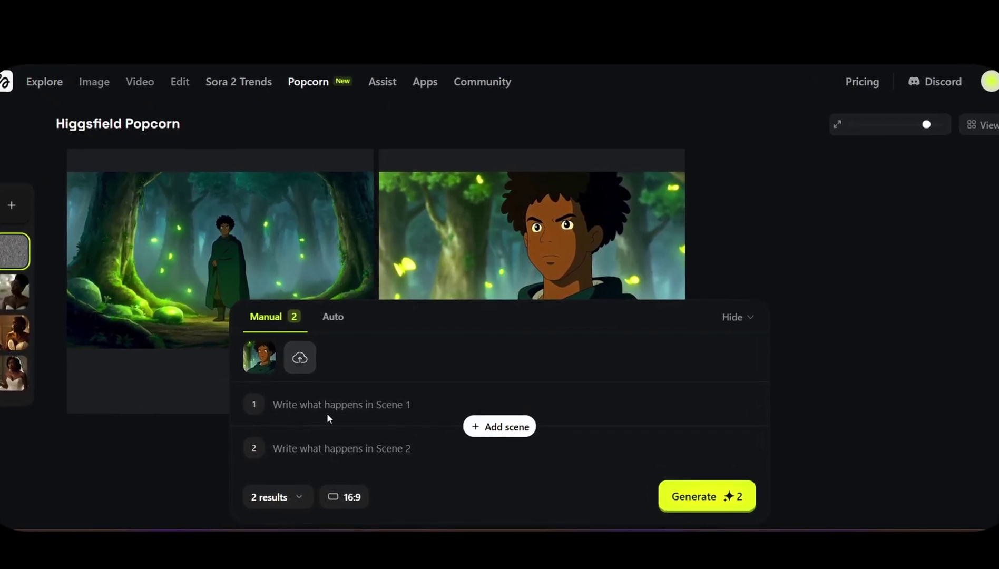
pyautogui.click(281, 505)
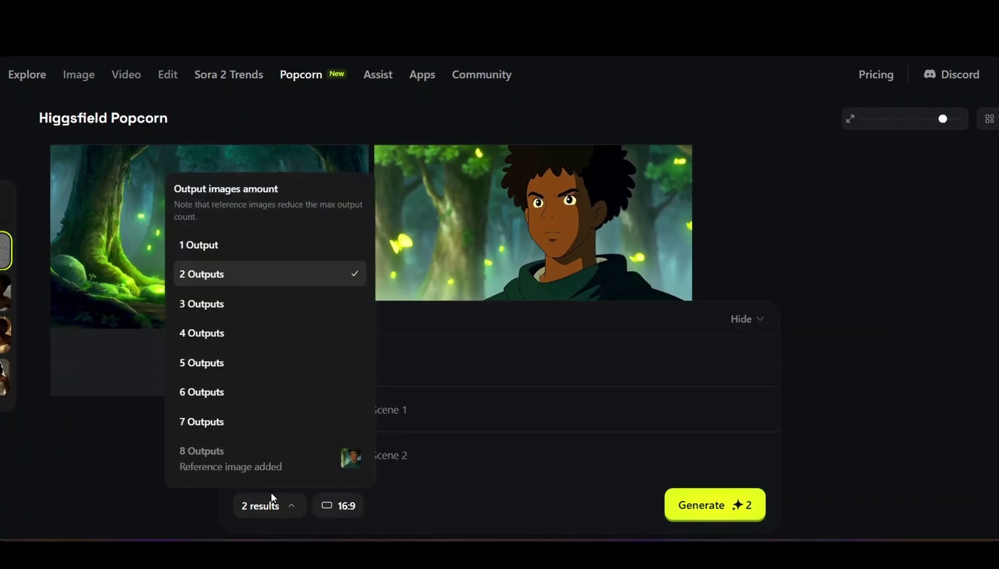
pyautogui.click(200, 427)
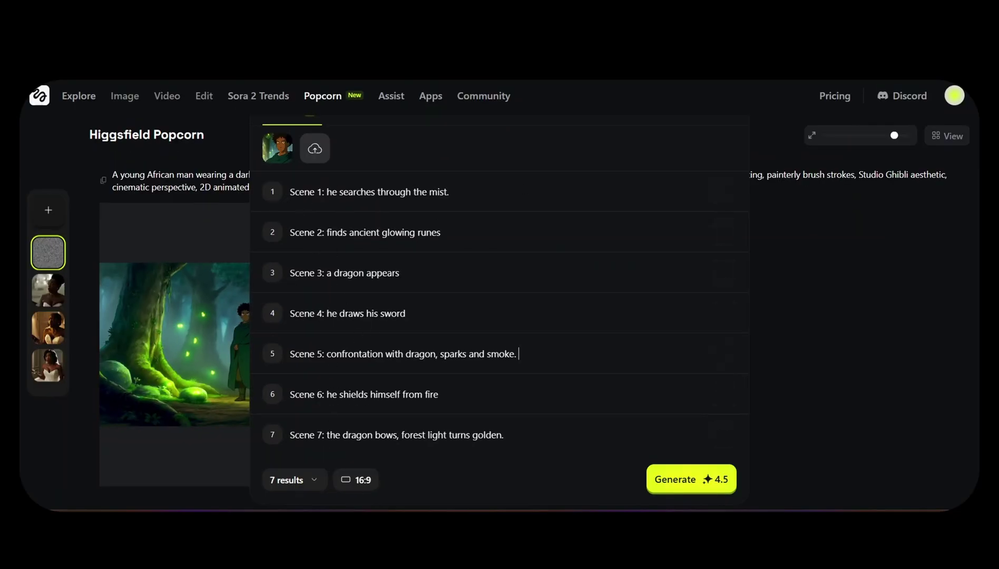
pyautogui.click(712, 481)
pyautogui.scroll(-6, 632, 253)
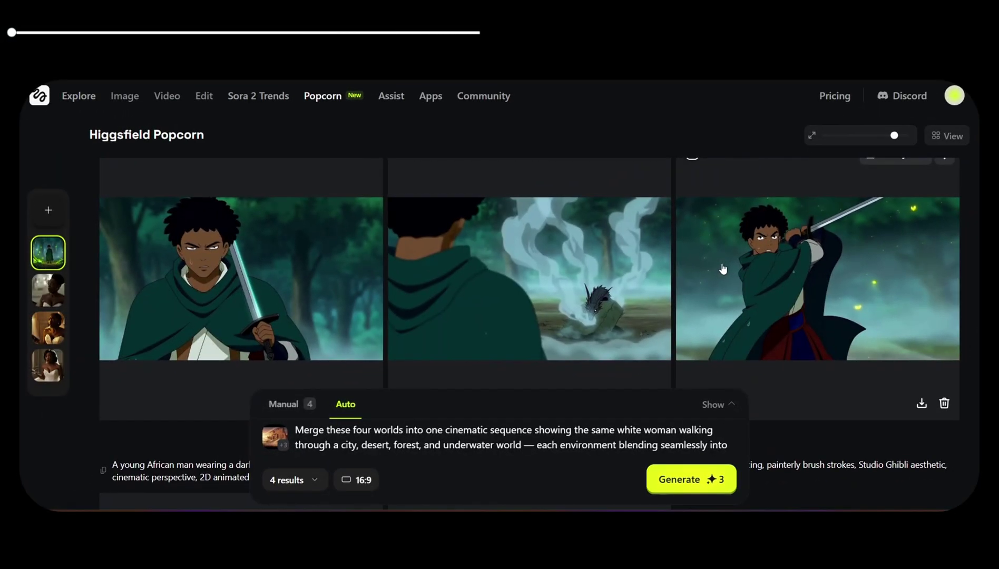
# Step: Enlarge the third storyboard frame showing the hero holding his sword
pyautogui.click(802, 264)
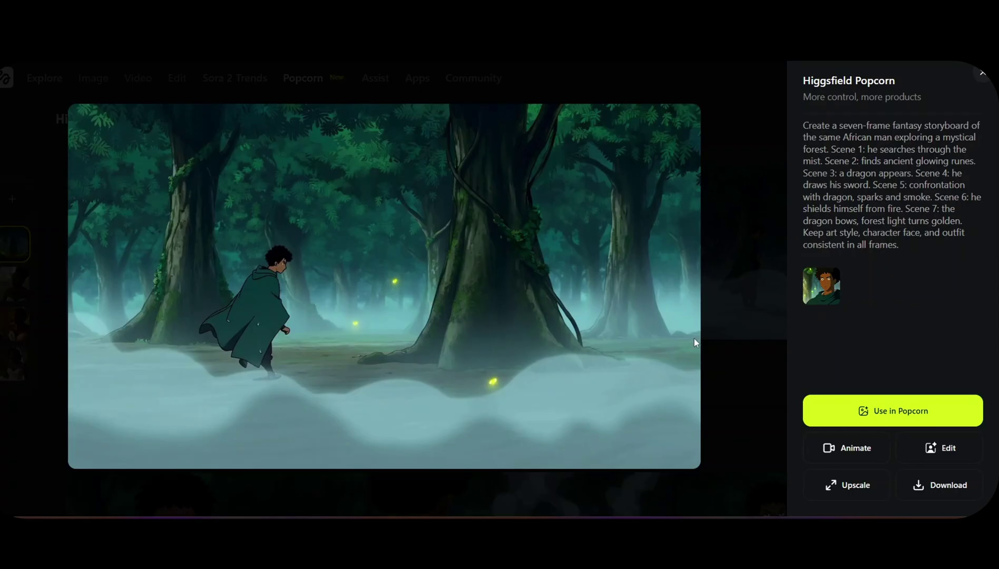
# Step: Download the enlarged misty-forest storyboard frame as a PNG
pyautogui.click(942, 488)
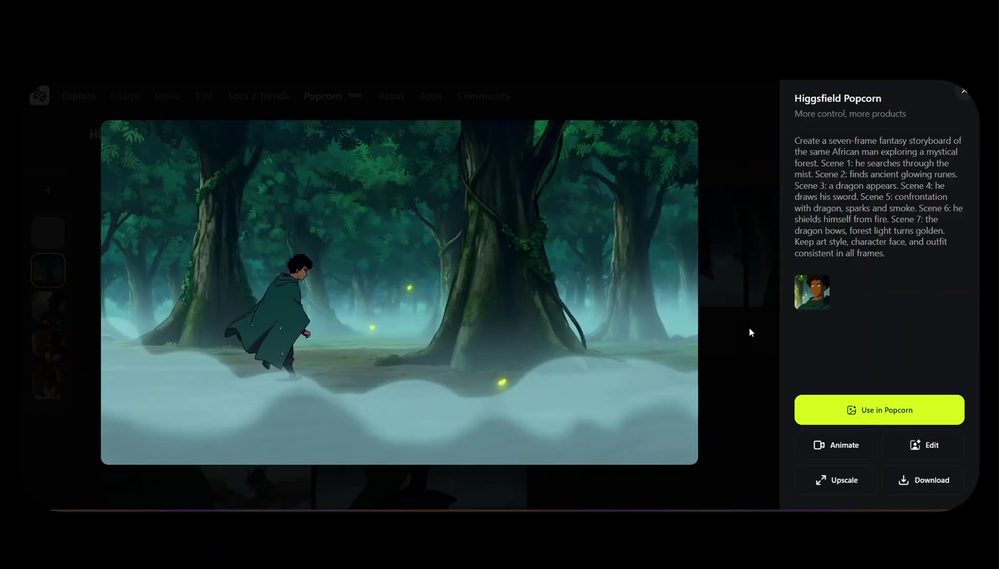
# Step: Animate the misty-forest frame with a prompt of him walking through gushing wind to glowing runes
pyautogui.click(848, 448)
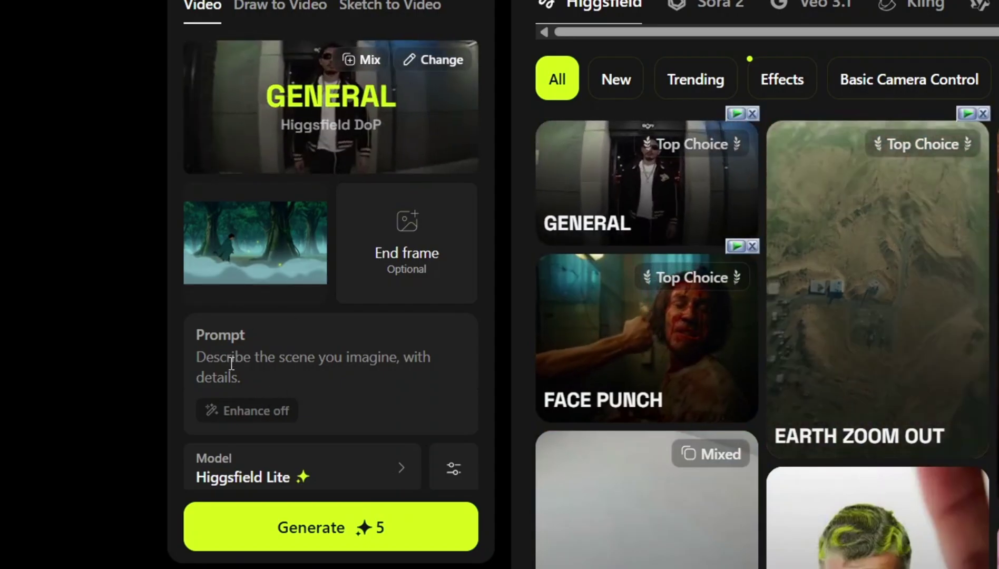
pyautogui.click(229, 357)
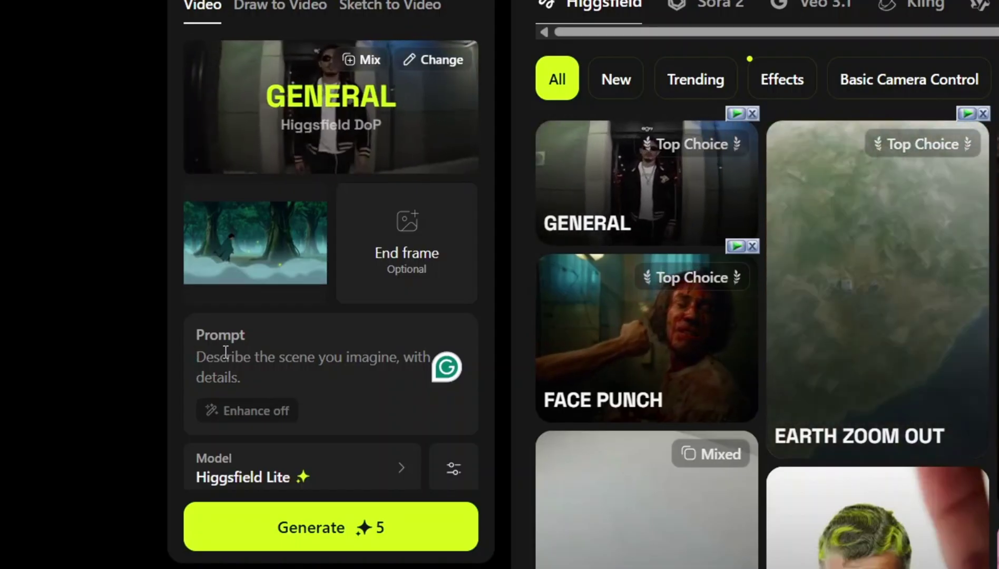
pyautogui.write('he walks forward,wind gushing and finds ancient glowing runes')
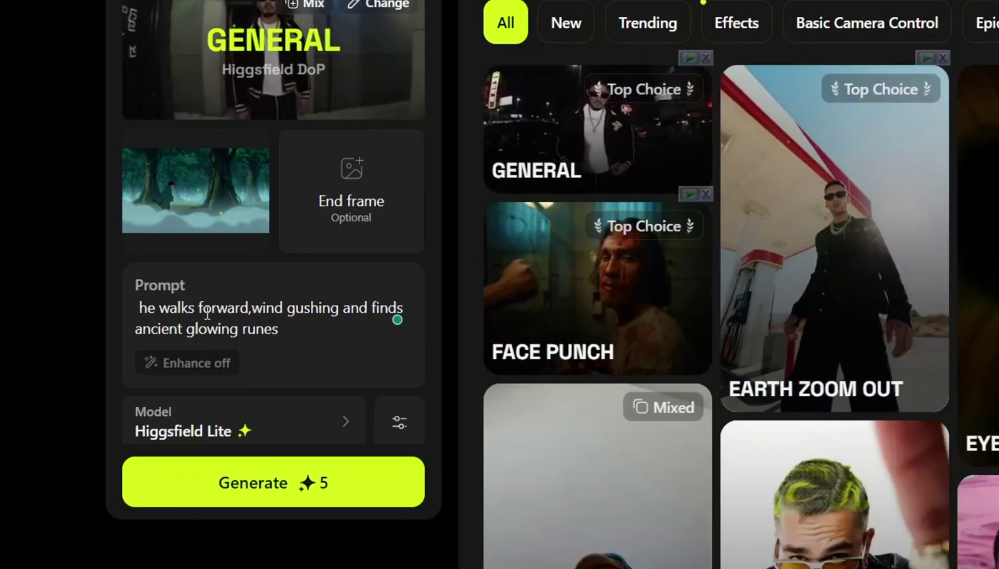
pyautogui.click(375, 307)
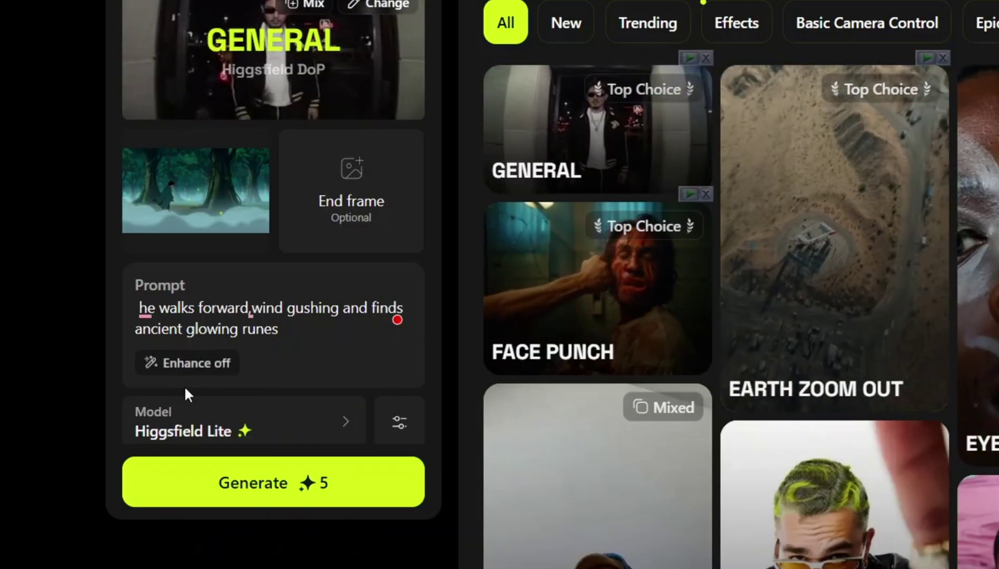
pyautogui.click(257, 490)
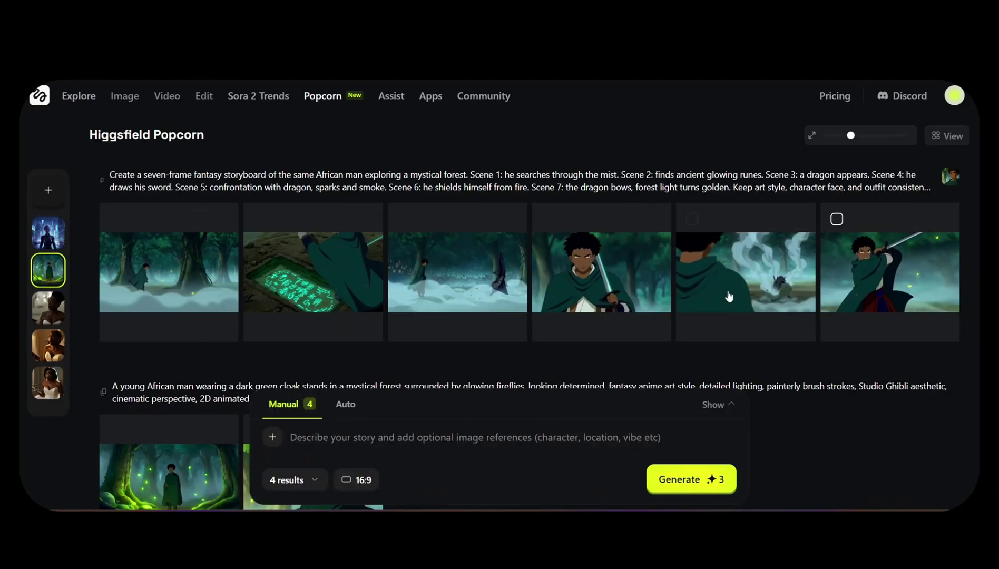
pyautogui.scroll(-2, 548, 327)
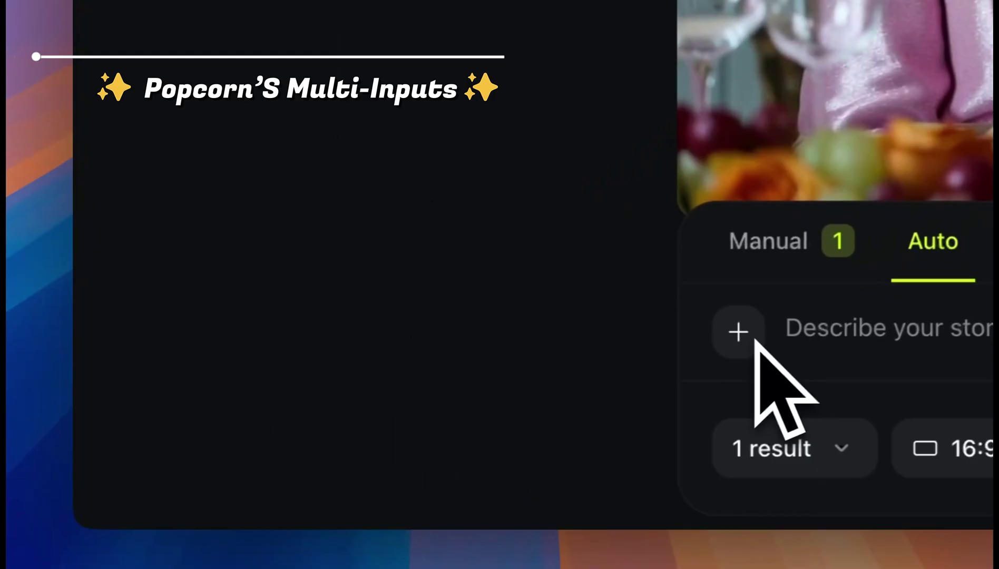
# Step: Begin adding reference images to the forest project's prompt, selecting the files, then close the result preview
pyautogui.click(272, 437)
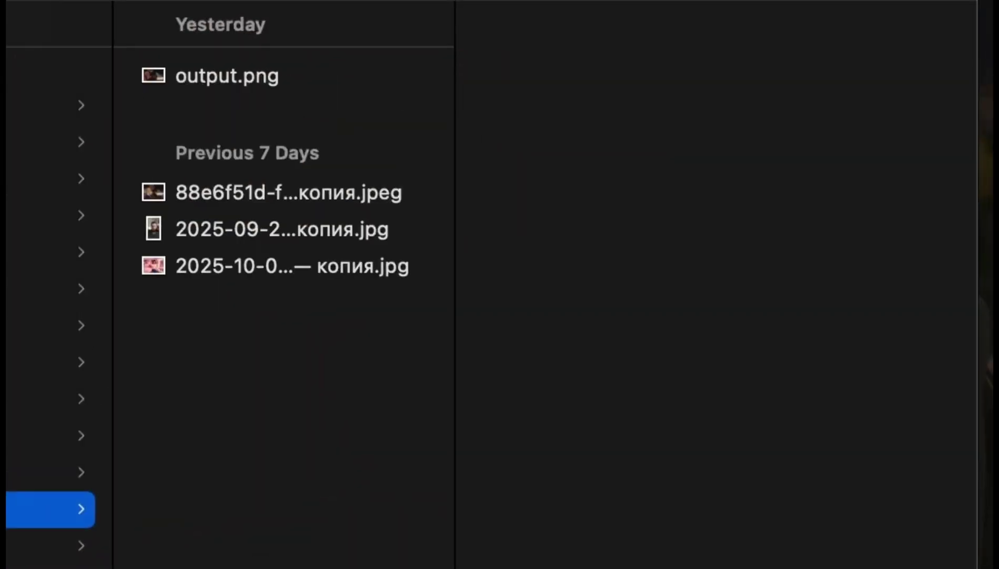
pyautogui.click(272, 196)
pyautogui.keyDown('shift'); pyautogui.click(255, 261); pyautogui.keyUp('shift')
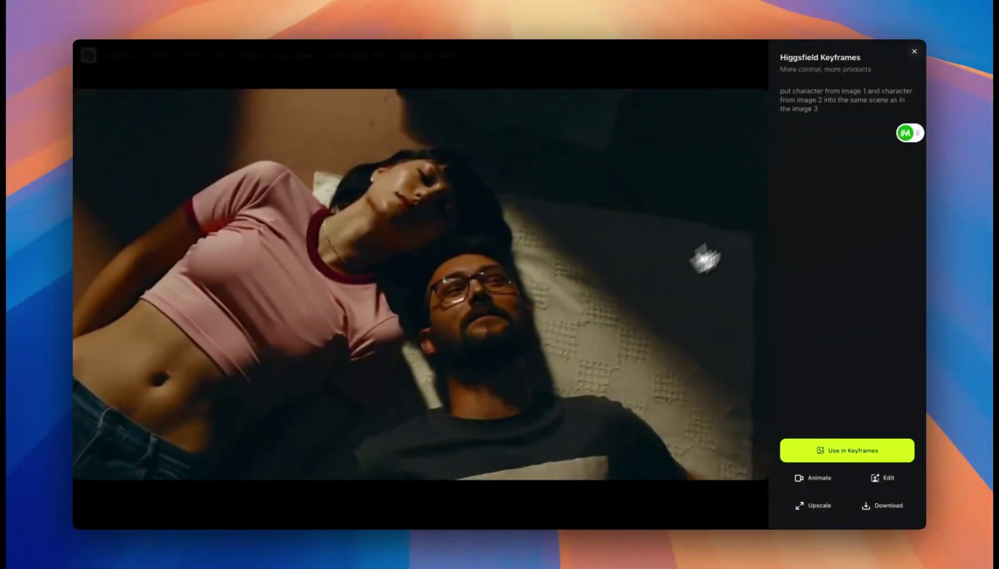
pyautogui.click(914, 51)
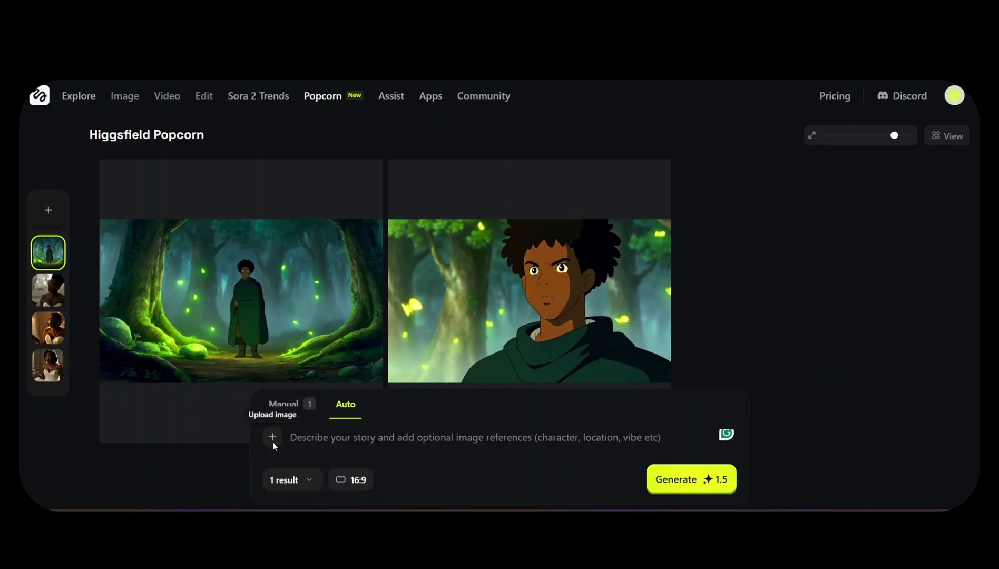
# Step: Upload desert.png, fantasy.png, underwater.png and woman.png together as reference images
pyautogui.click(272, 442)
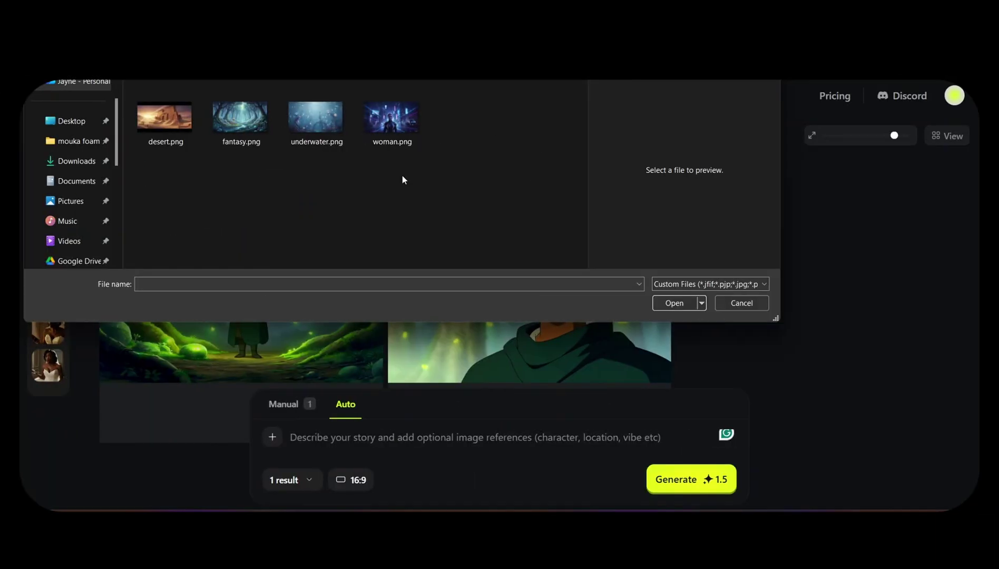
pyautogui.moveTo(400, 168); pyautogui.dragTo(148, 121)
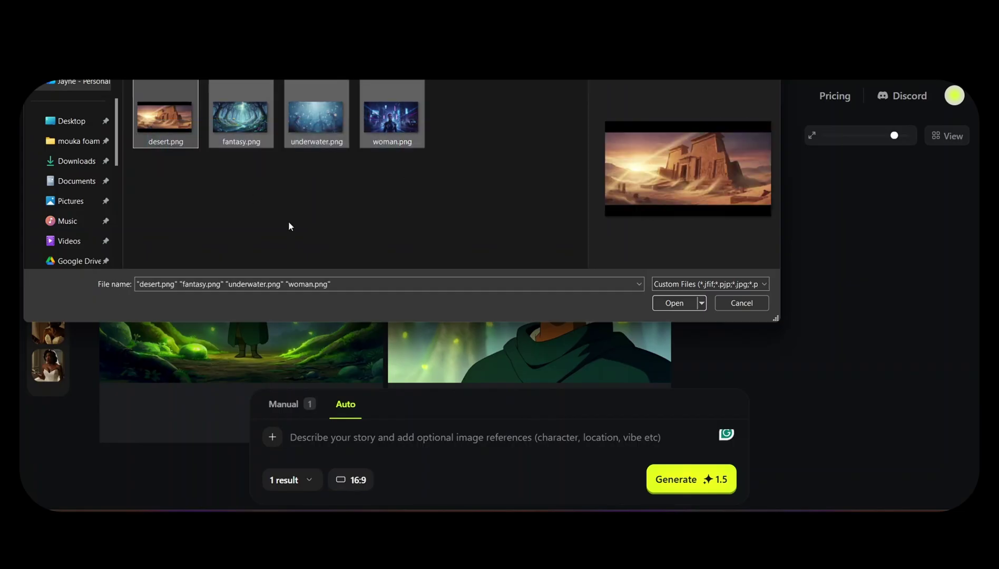
pyautogui.click(671, 304)
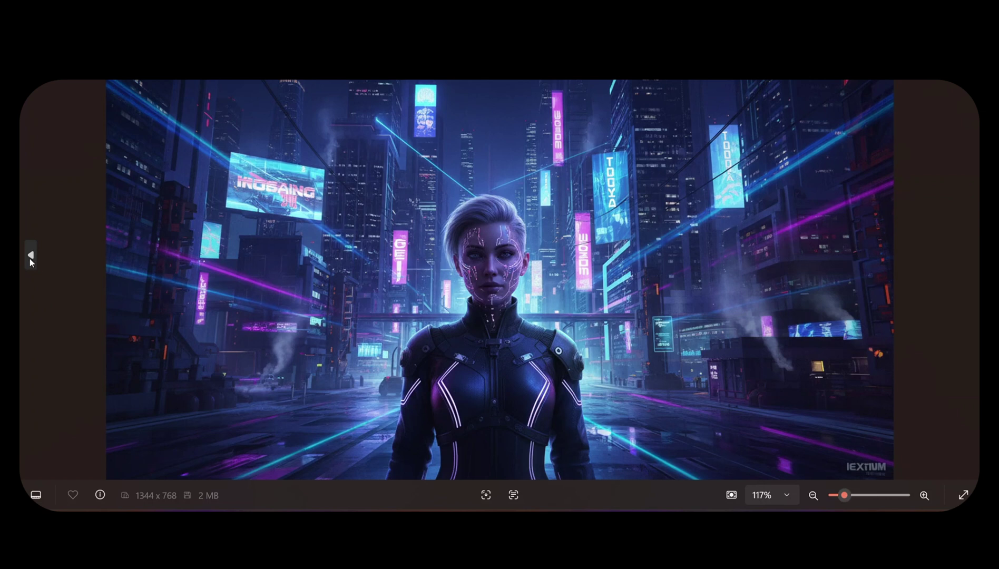
# Step: Step back through the underwater, glowing forest and desert temple reference pictures
pyautogui.click(30, 257)
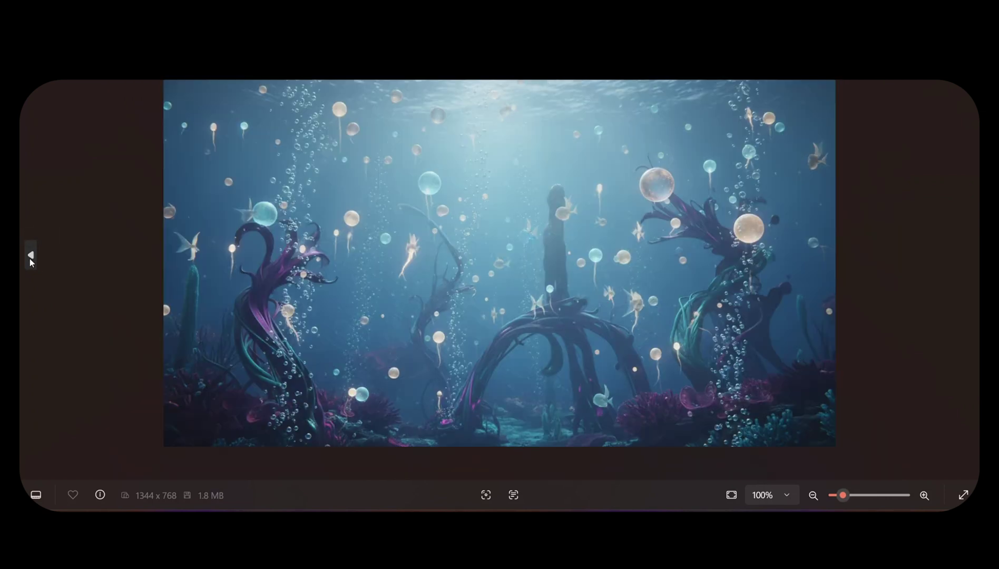
pyautogui.click(30, 257)
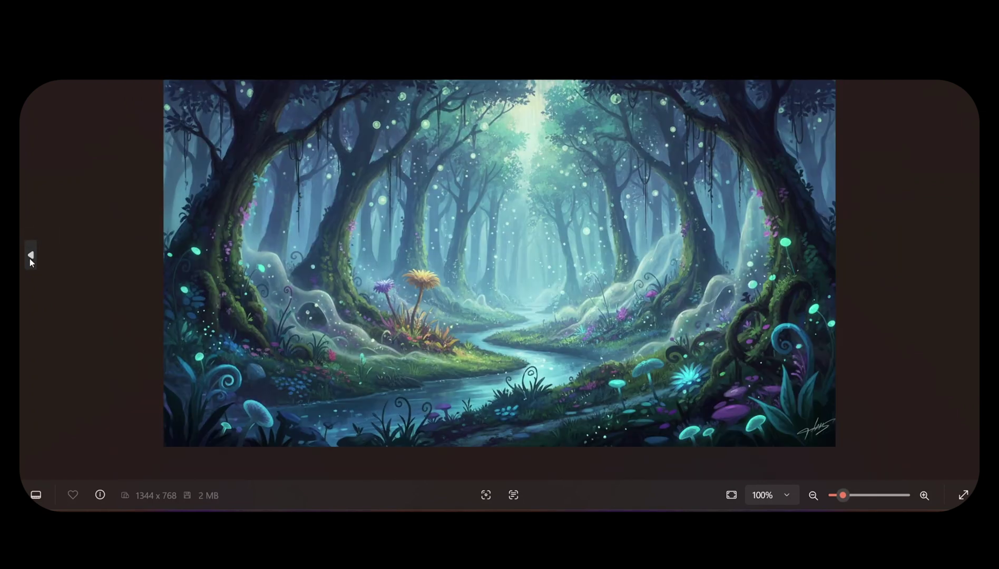
pyautogui.click(30, 256)
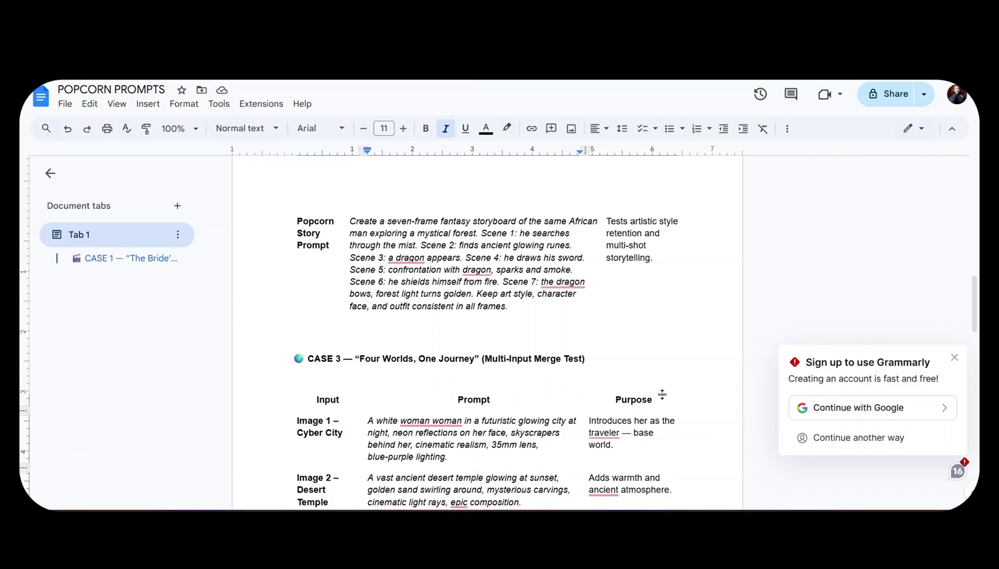
# Step: Scroll the POPCORN PROMPTS doc down to Case 3, 'Four Worlds, One Journey'
pyautogui.scroll(-10, 662, 394)
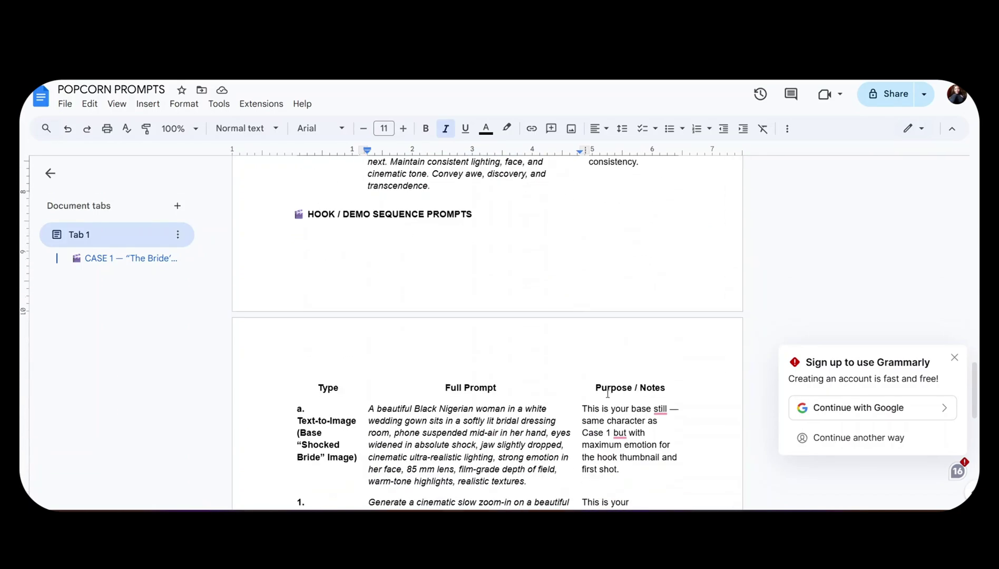
pyautogui.scroll(-5, 605, 391)
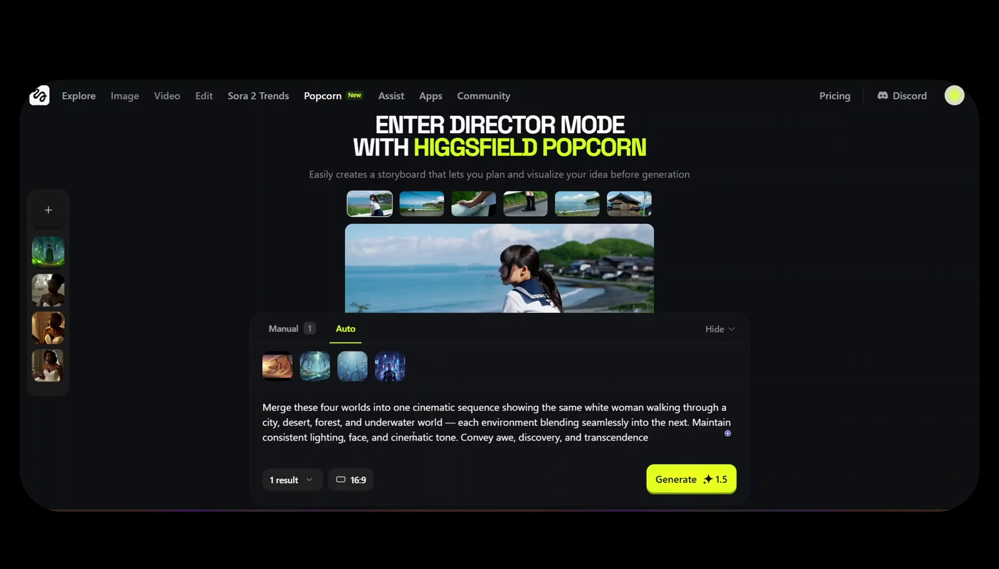
# Step: Set the output count to 4 and generate the four-worlds storyboard
pyautogui.click(295, 482)
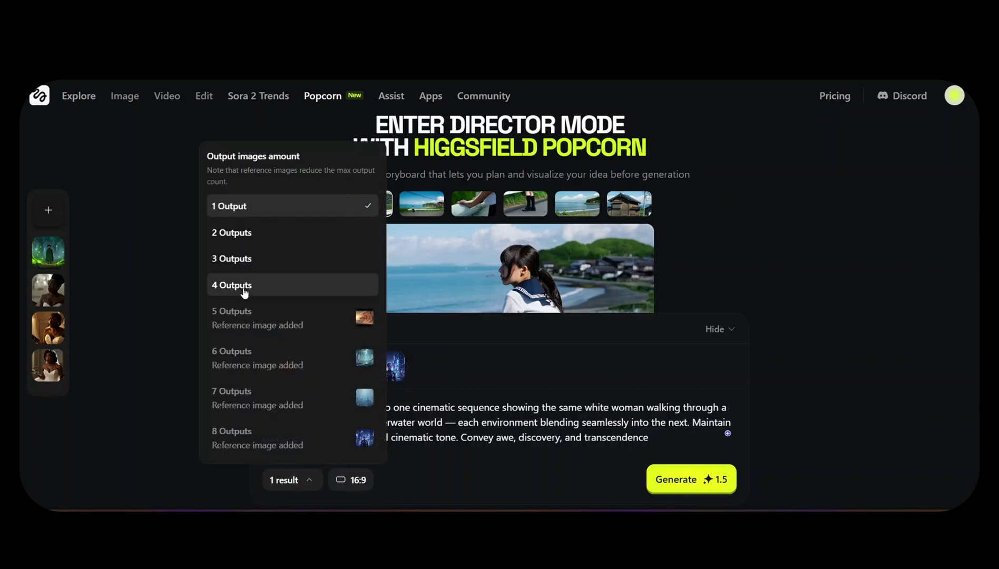
pyautogui.click(244, 287)
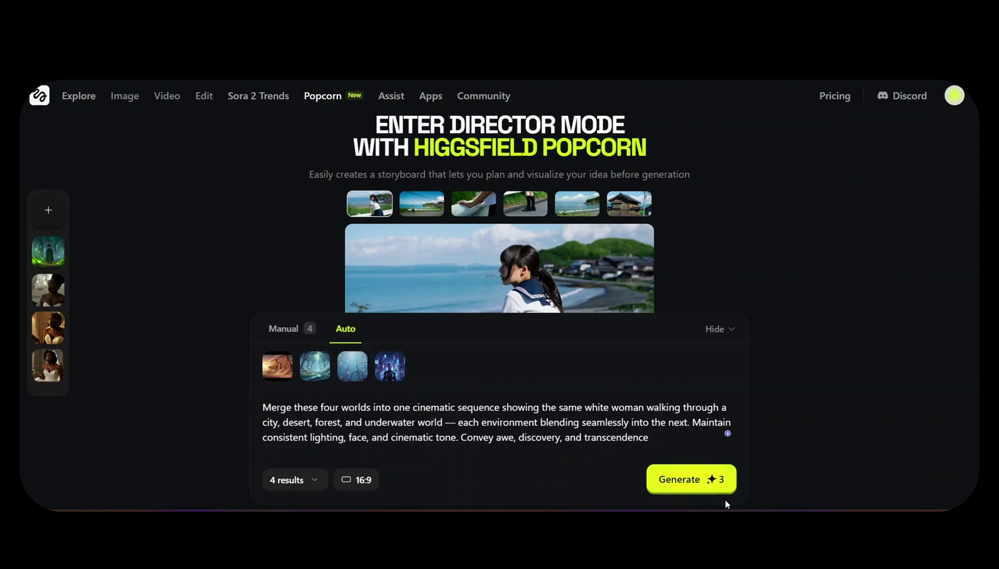
pyautogui.click(696, 482)
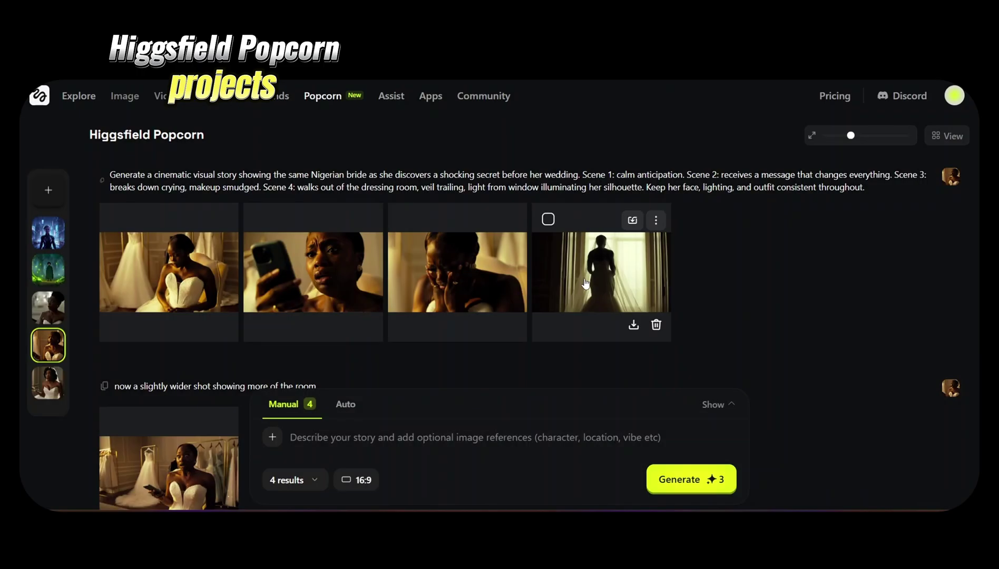
# Step: Scroll down through the saved projects toward the four-worlds storyboard
pyautogui.scroll(-1, 584, 285)
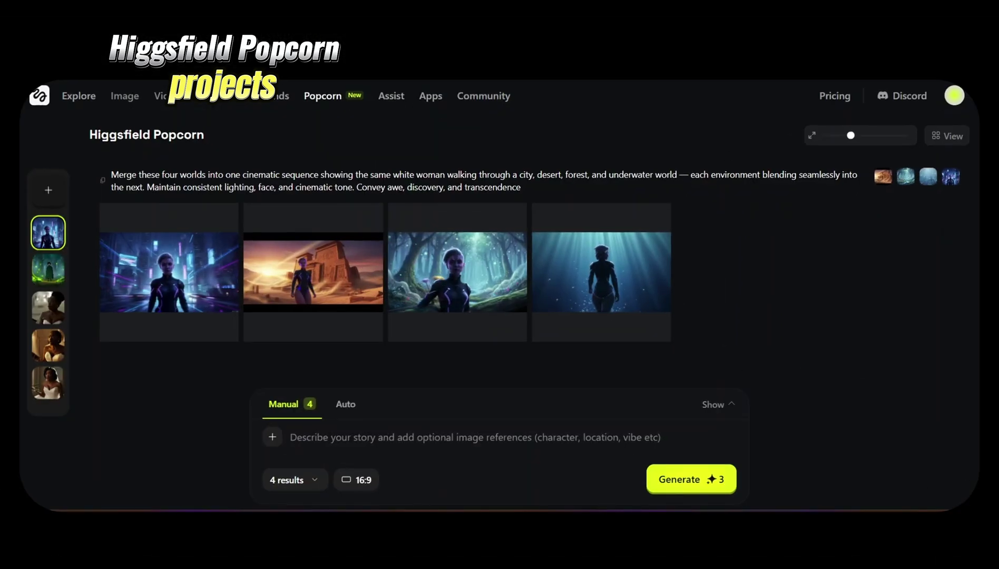